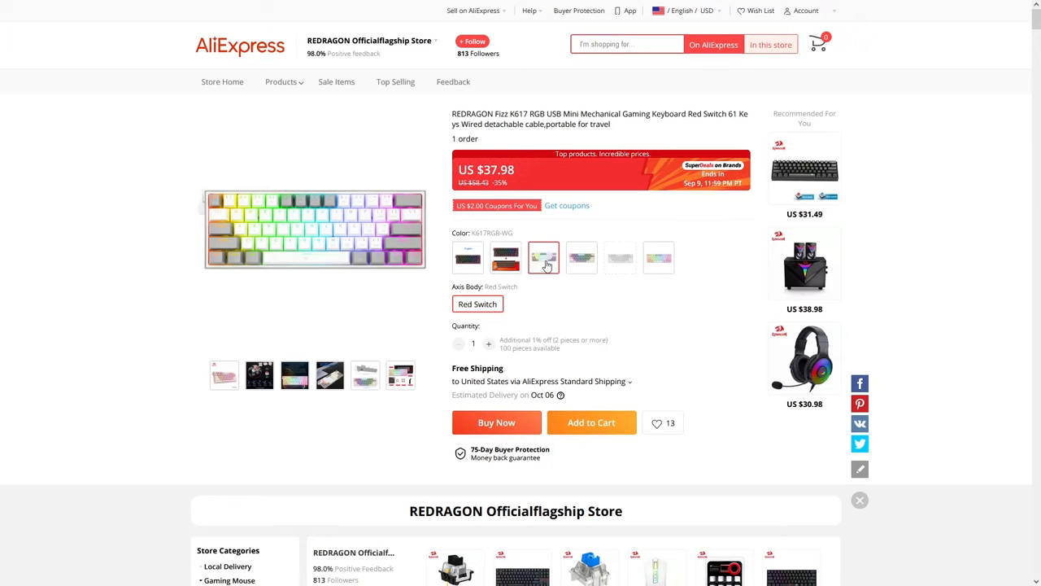
- Preview the pink K617RGB-WP and grey/white K617RGB-GW variants, then select black K617RGB at $37.98
{"action": "left_click", "coordinate": [657, 261]}
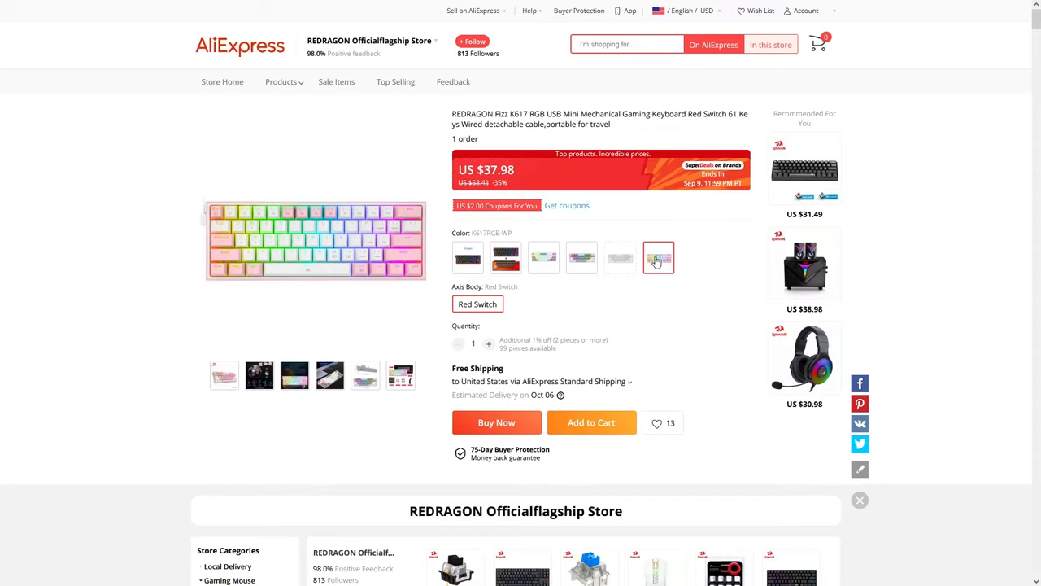
{"action": "left_click", "coordinate": [586, 264]}
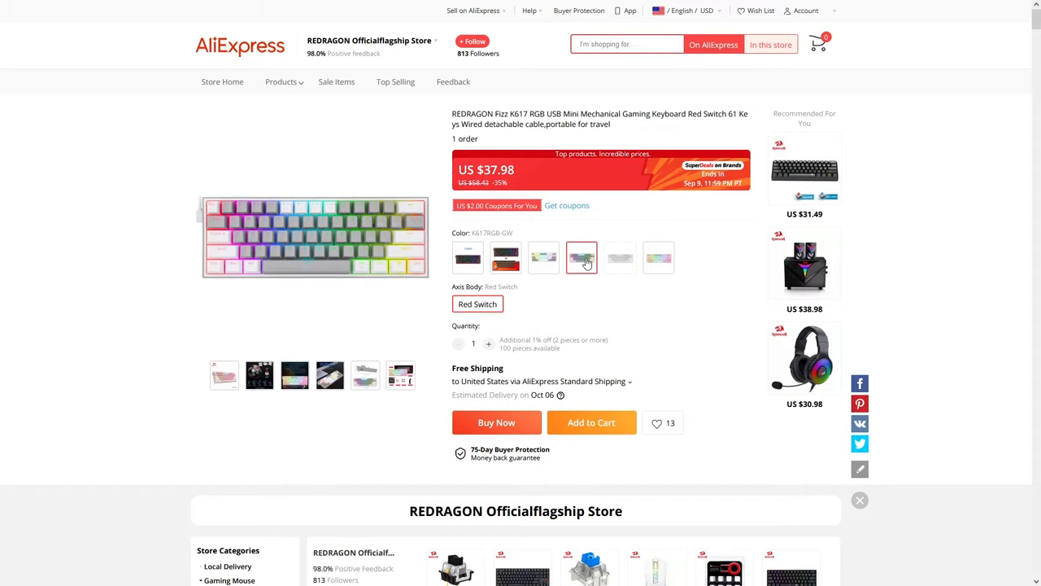
{"action": "left_click", "coordinate": [473, 268]}
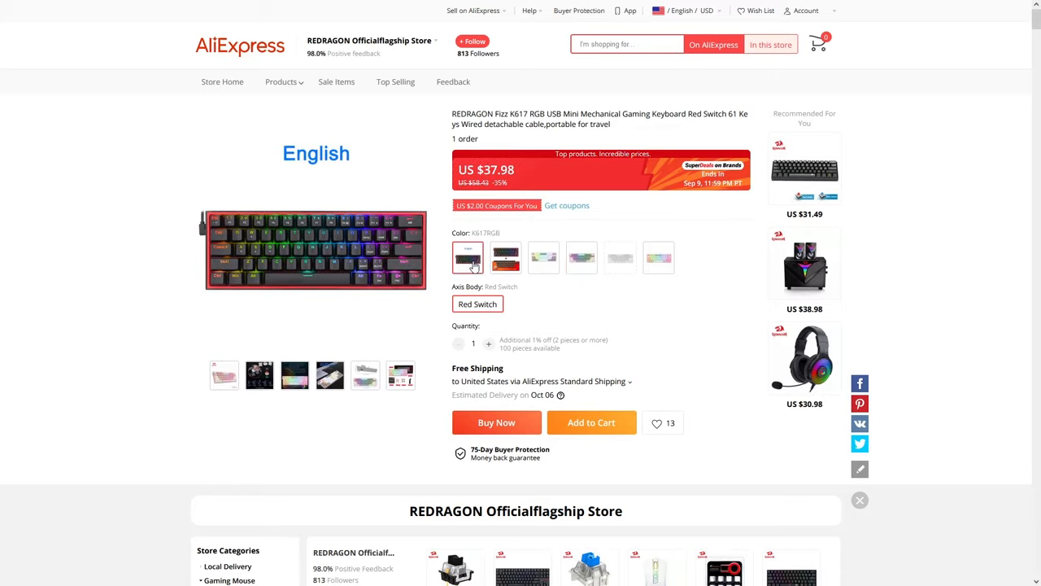
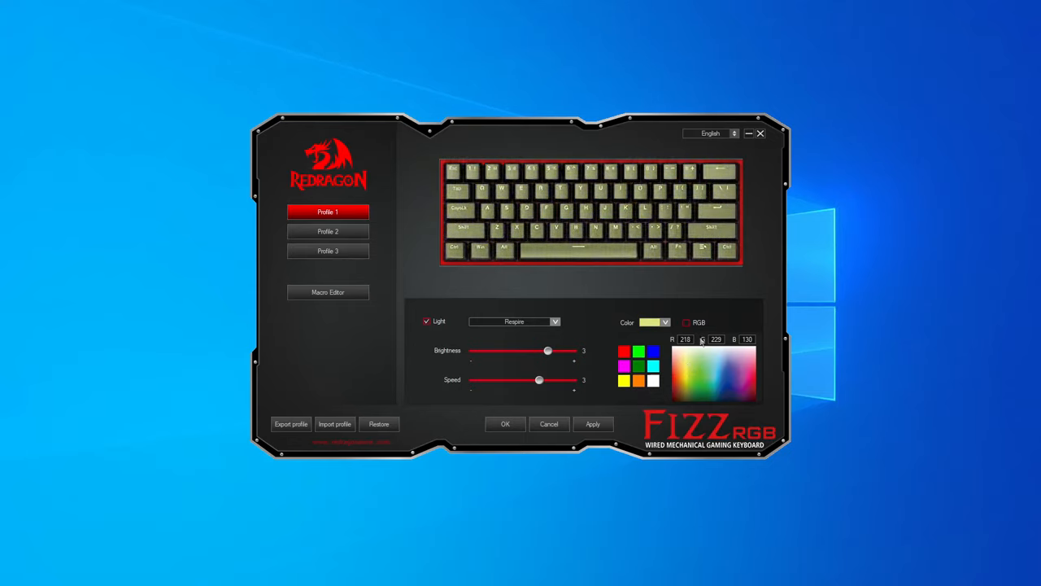
- Clear the colour's B value so the lighting colour becomes yellow
{"action": "double_click", "coordinate": [731, 343]}
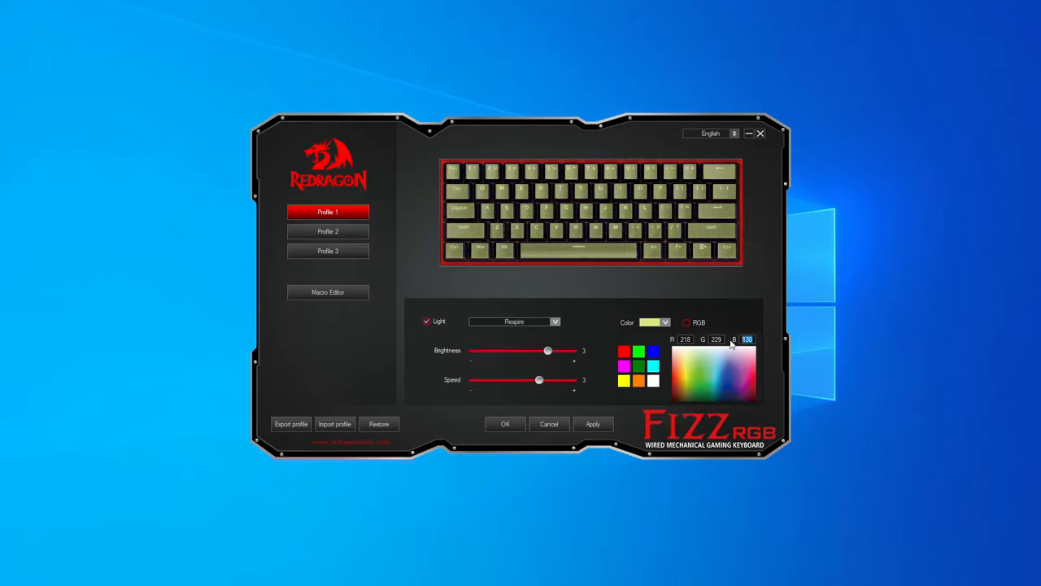
{"action": "key", "text": "BackSpace"}
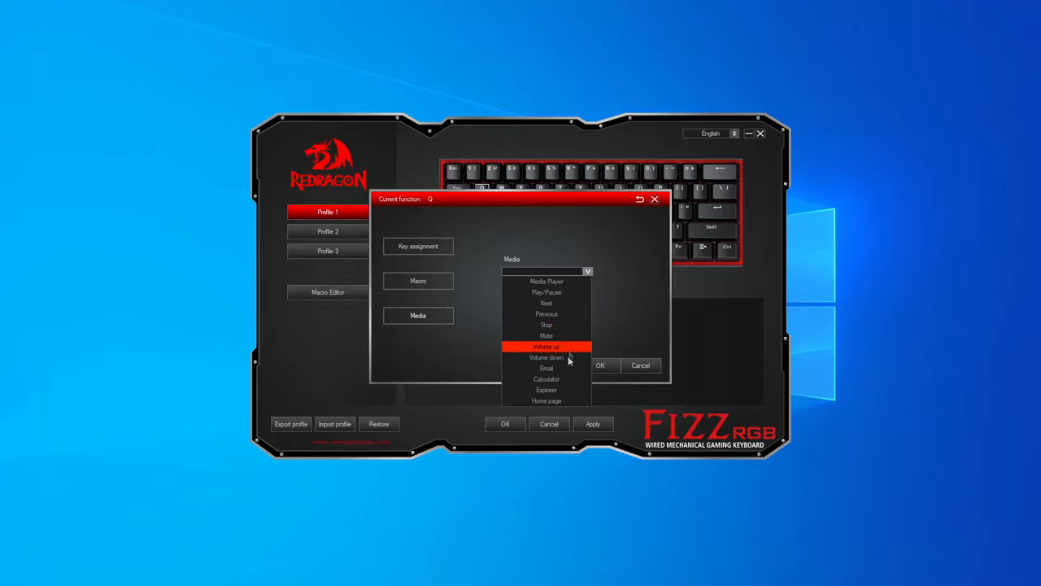
- Check the empty Macro list for Q and cancel the function dialog without changes
{"action": "left_click", "coordinate": [569, 401]}
{"action": "left_click", "coordinate": [412, 284]}
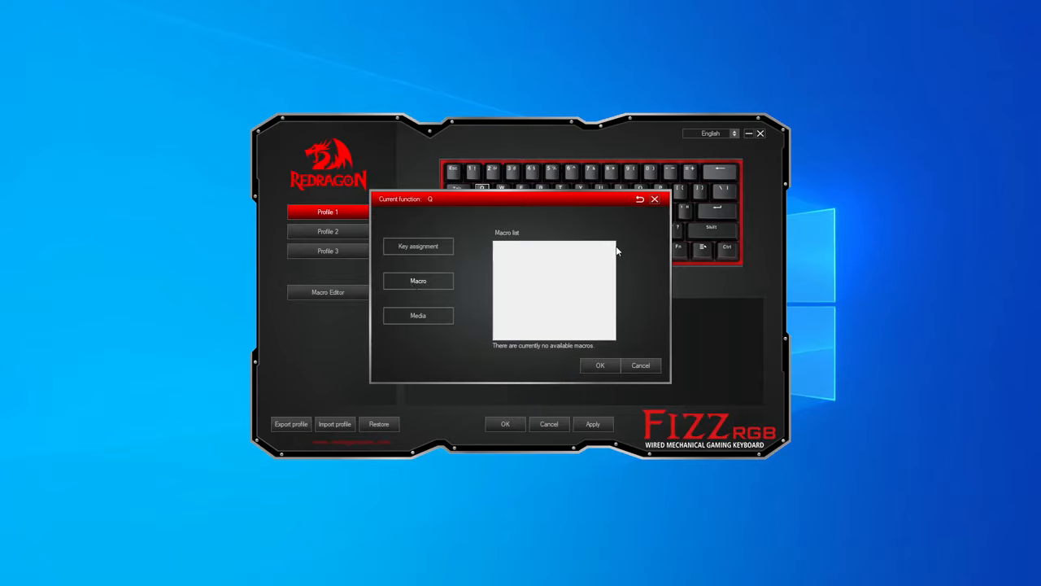
{"action": "left_click", "coordinate": [648, 371]}
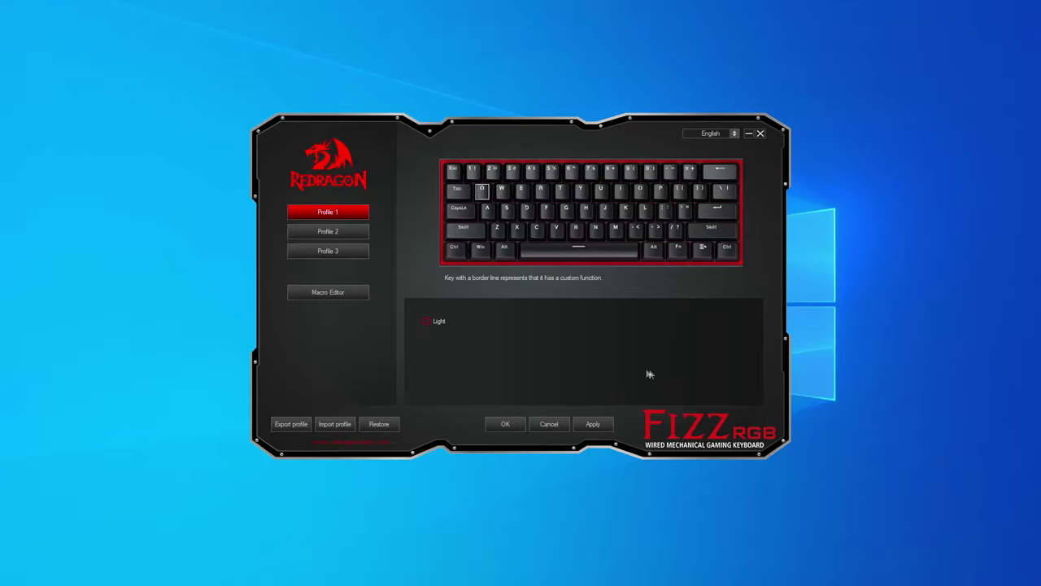
- Create a new macro named 'Fart' in the Macro Editor
{"action": "left_click", "coordinate": [319, 293]}
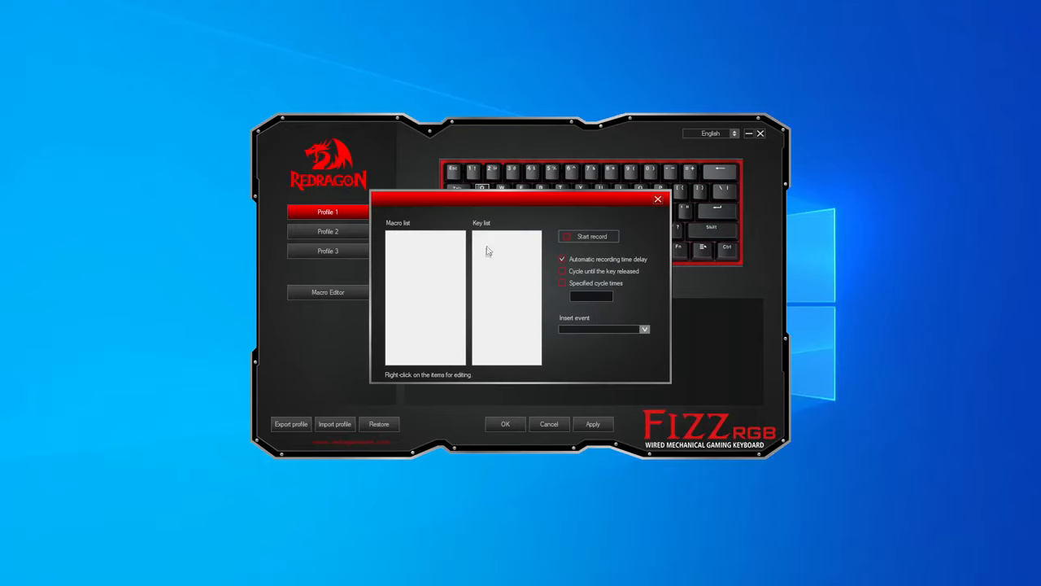
{"action": "right_click", "coordinate": [429, 261]}
{"action": "left_click", "coordinate": [452, 263]}
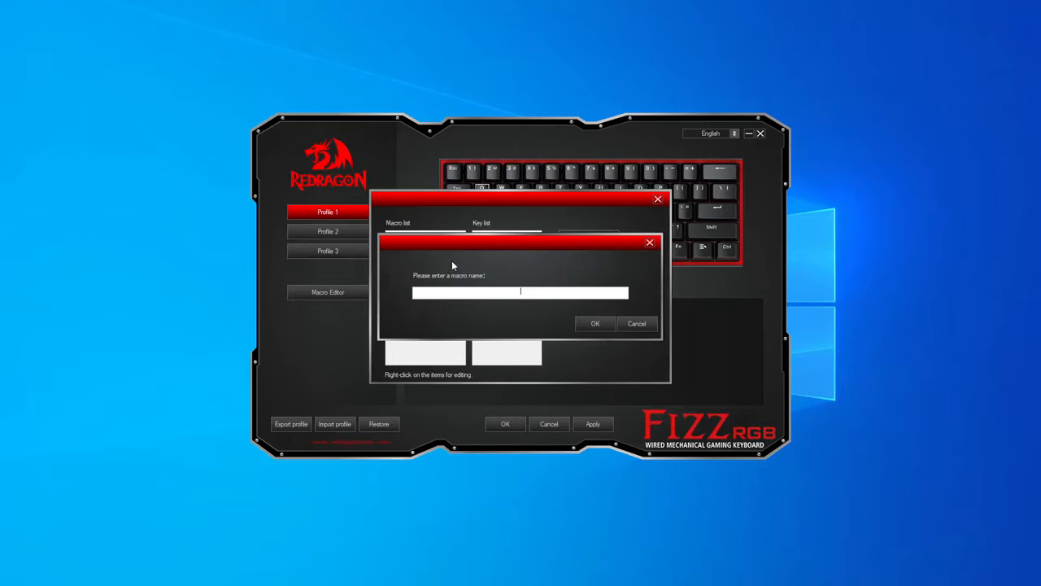
{"action": "type", "text": "Fart"}
{"action": "left_click", "coordinate": [593, 325]}
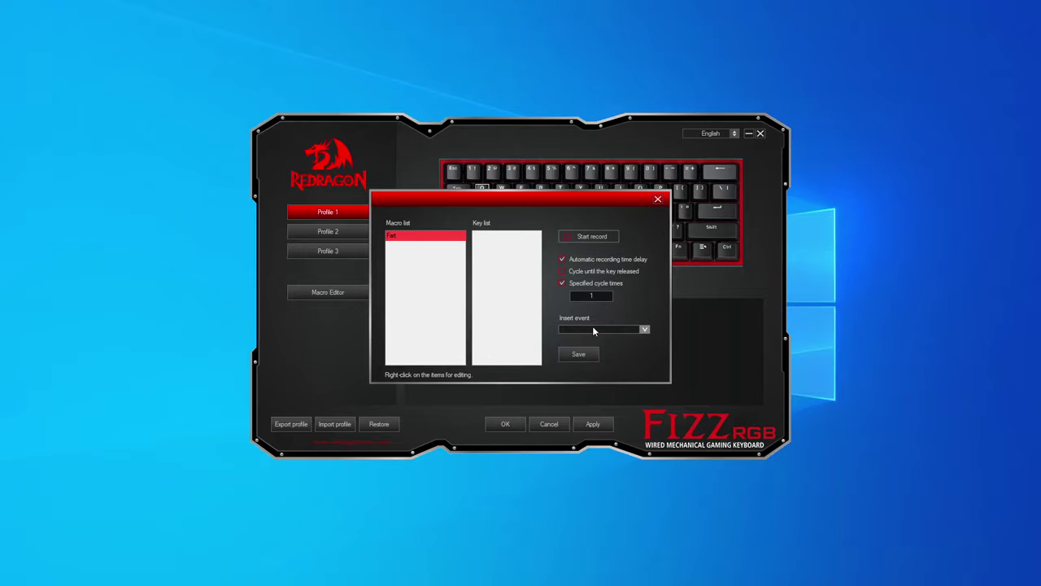
- Record the keystrokes F, A, R, T into the Fart macro and save it
{"action": "left_click", "coordinate": [568, 238]}
{"action": "type", "text": "Shift F F Shift A A R R T T"}
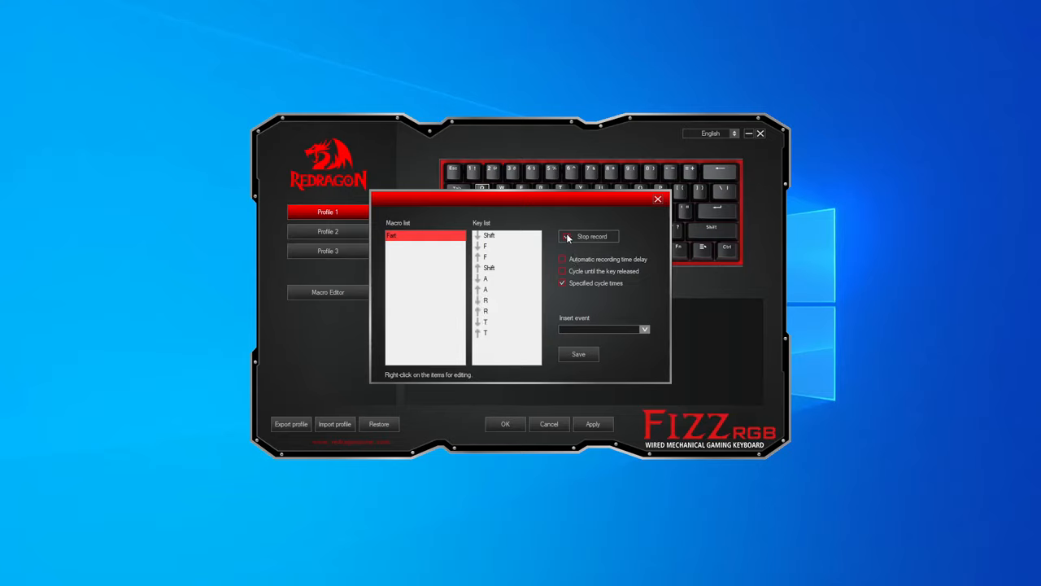
{"action": "left_click", "coordinate": [567, 238]}
{"action": "left_click", "coordinate": [644, 329]}
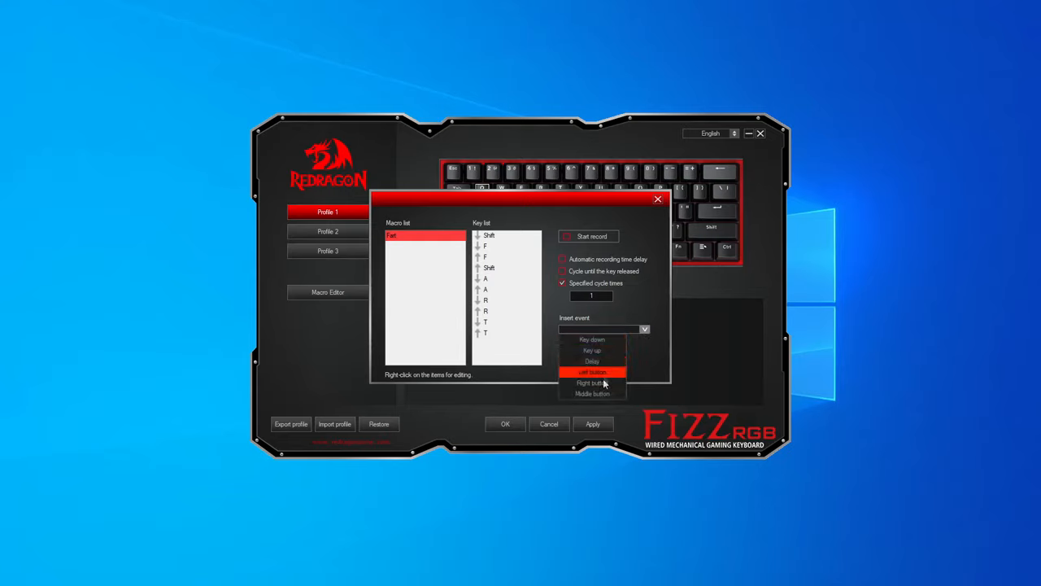
{"action": "left_click", "coordinate": [637, 349]}
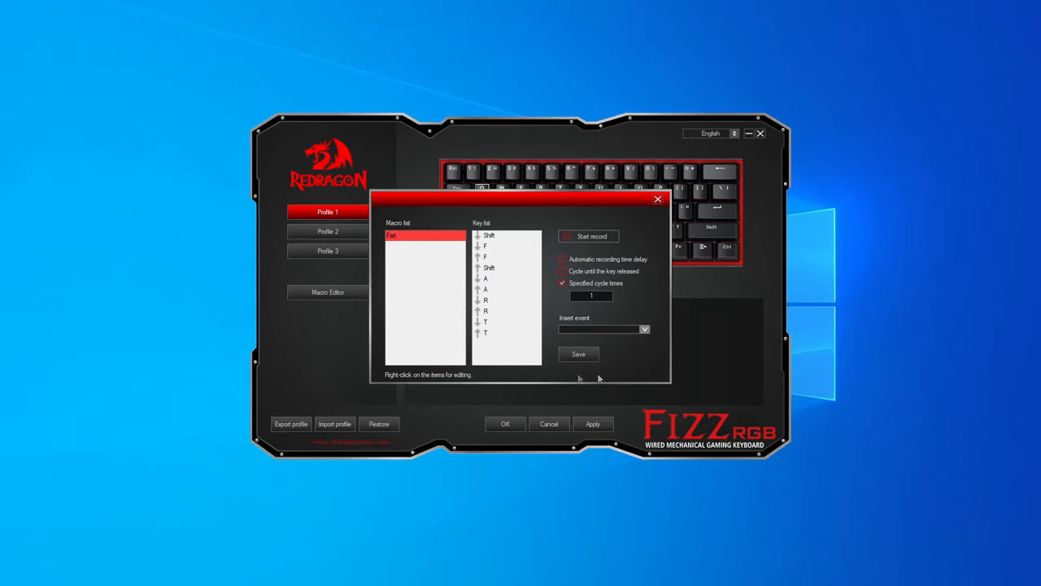
{"action": "left_click", "coordinate": [578, 355]}
- Assign the Fart macro as the Q key's function
{"action": "left_click", "coordinate": [483, 189]}
{"action": "left_click", "coordinate": [422, 279]}
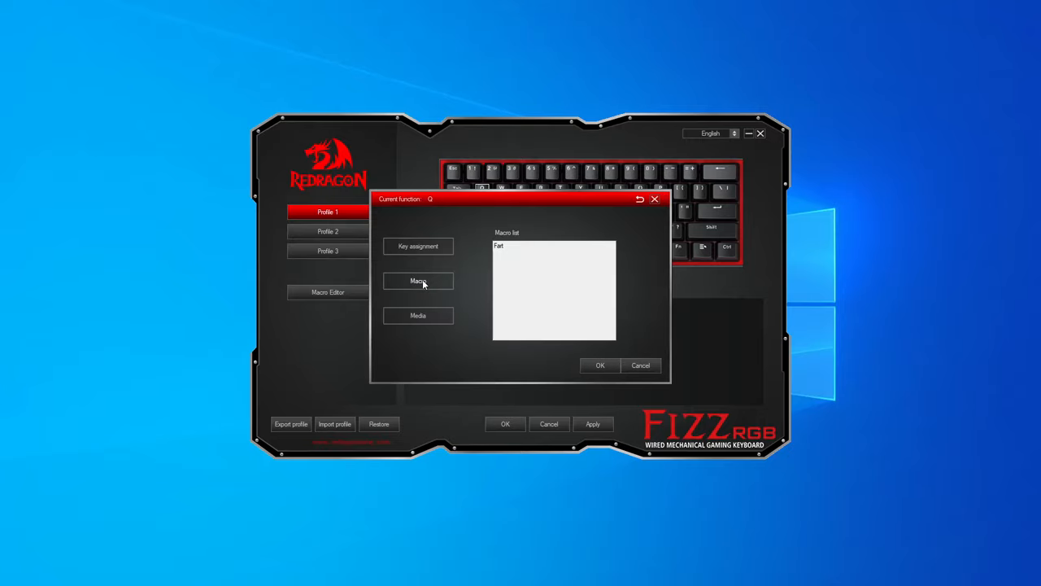
{"action": "left_click", "coordinate": [501, 247]}
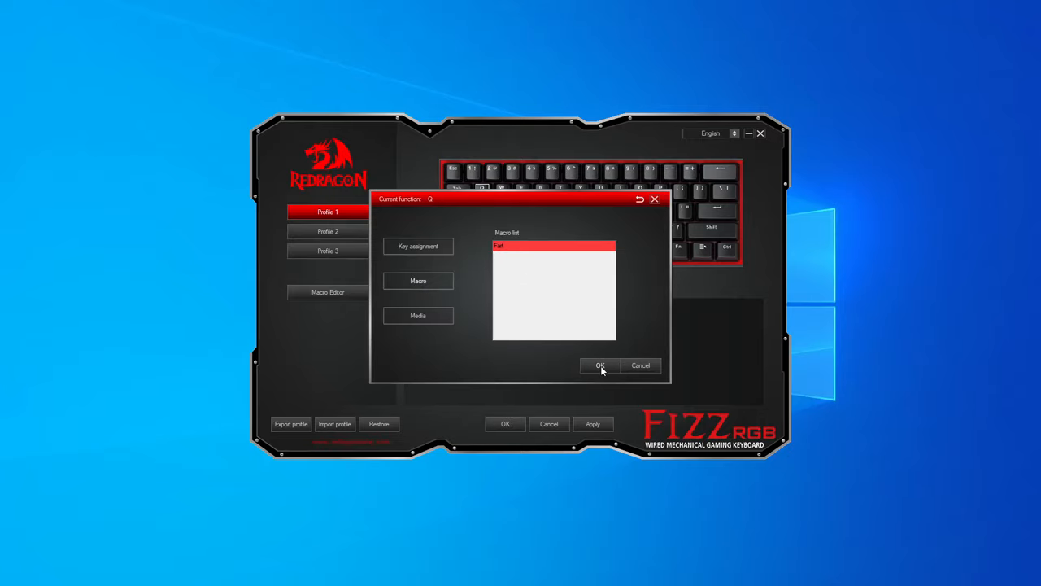